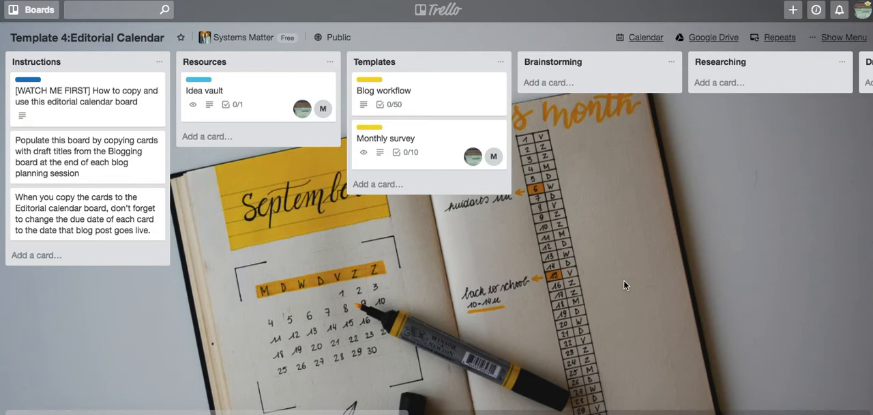
# Start a copy of the Template 4 board and title it "Business name: Editorial calendar".
pyautogui.hscroll(1, 596, 192)
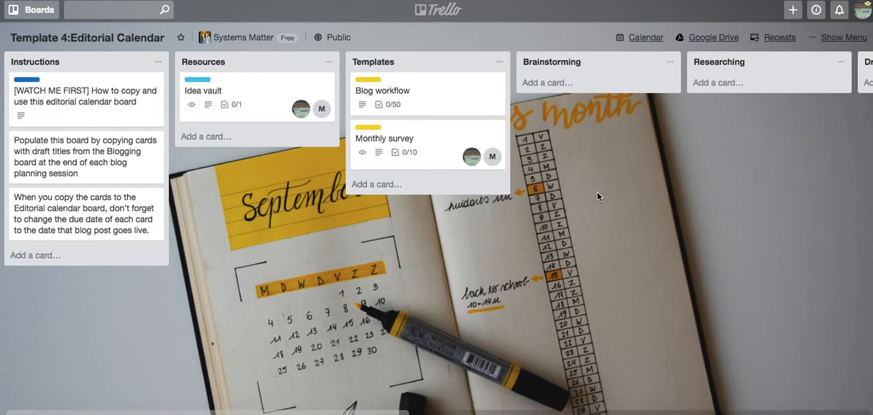
pyautogui.hscroll(8, 597, 191)
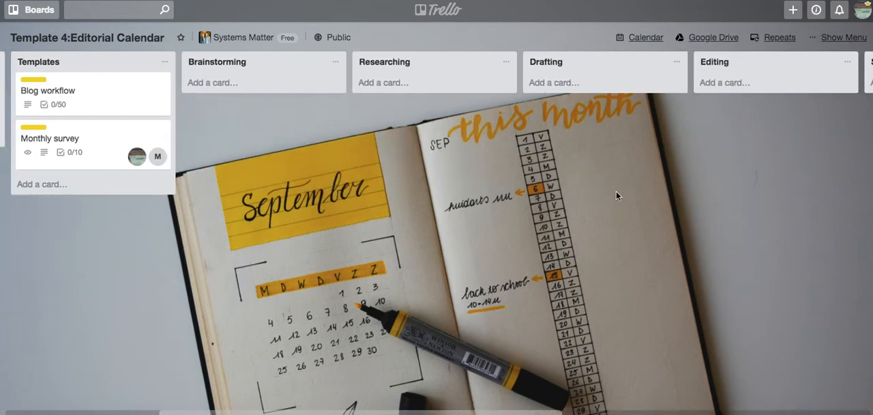
pyautogui.hscroll(-10, 616, 196)
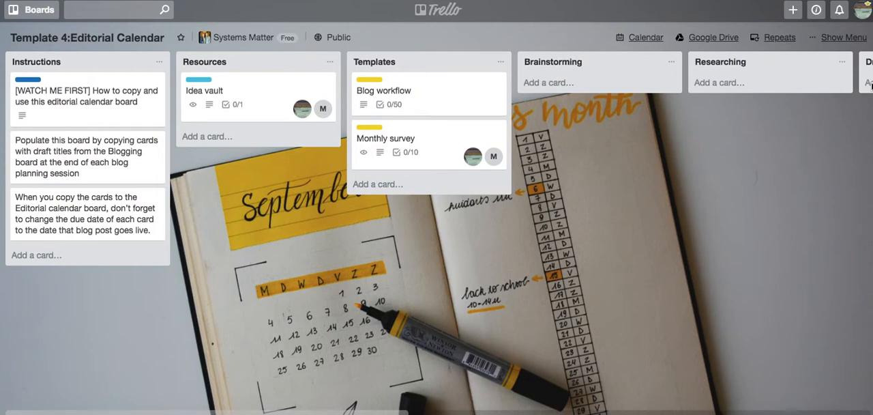
pyautogui.click(837, 39)
pyautogui.scroll(-1, 750, 174)
pyautogui.click(721, 193)
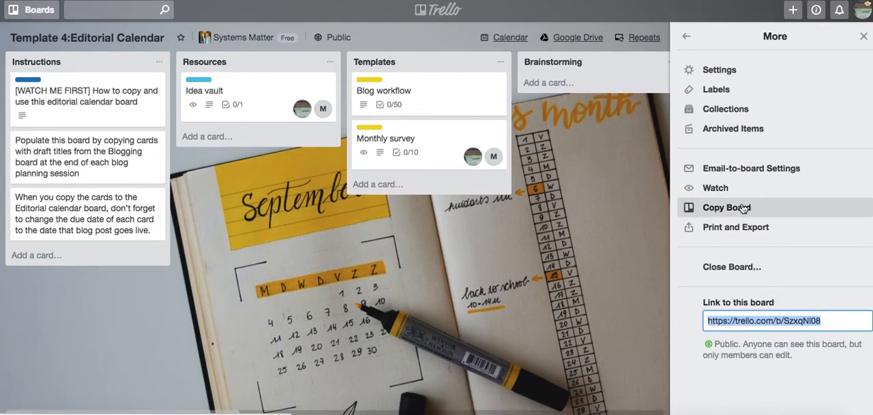
pyautogui.click(743, 208)
pyautogui.write('Business name*')
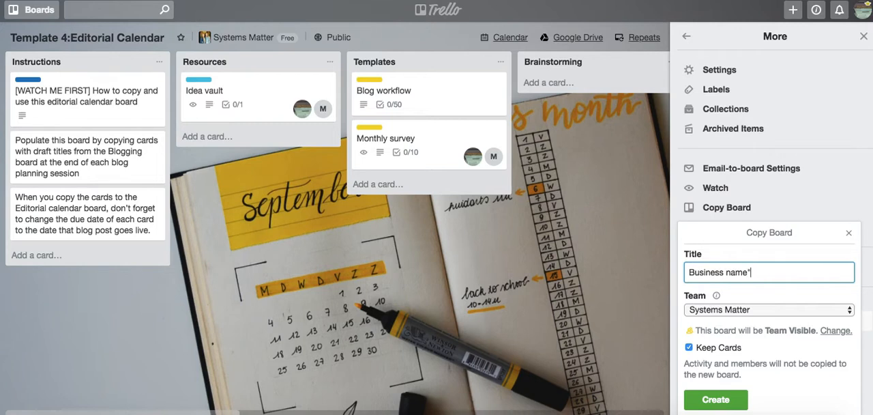
pyautogui.press('BackSpace')
pyautogui.write(': Editorial calendar')
# Set the board copy's team to none, create the board with its cards kept, and close the board menu.
pyautogui.click(727, 310)
pyautogui.click(721, 286)
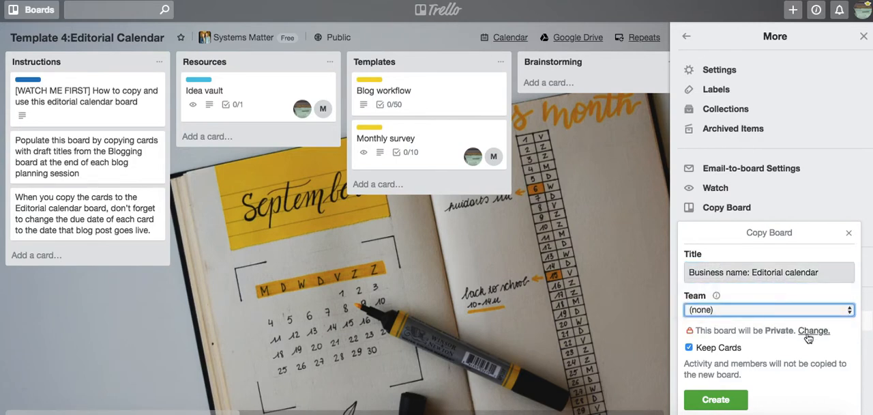
pyautogui.click(722, 401)
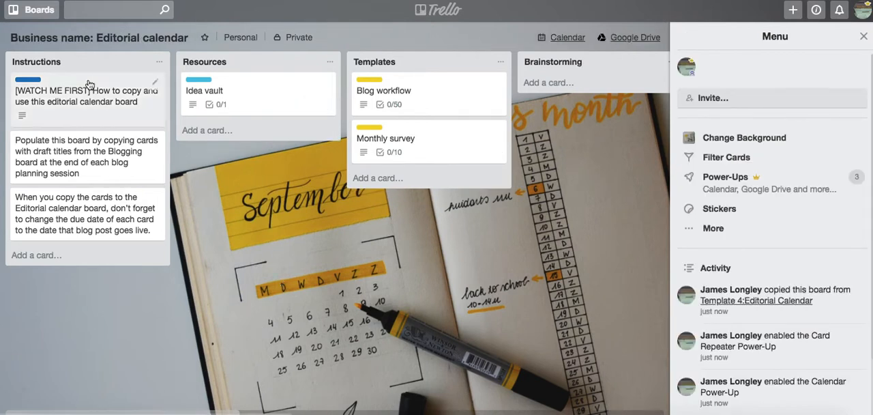
pyautogui.click(864, 36)
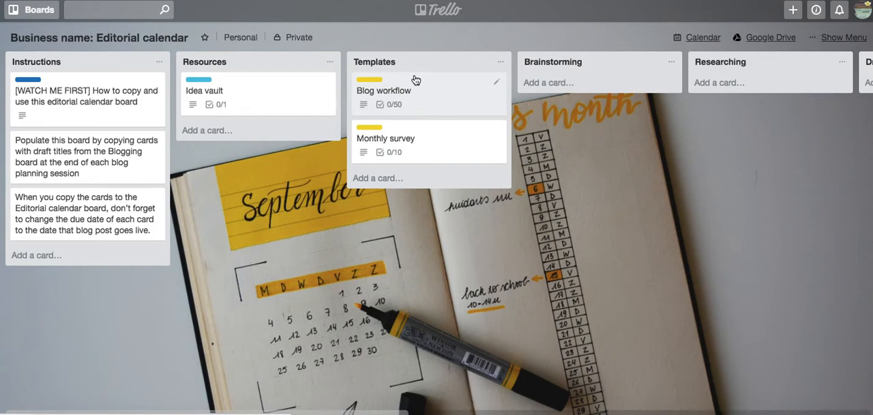
# Add "Blog: How to use an editorial calendar in Trello" to the Idea vault card's Content ideas checklist and copy its text.
pyautogui.click(302, 103)
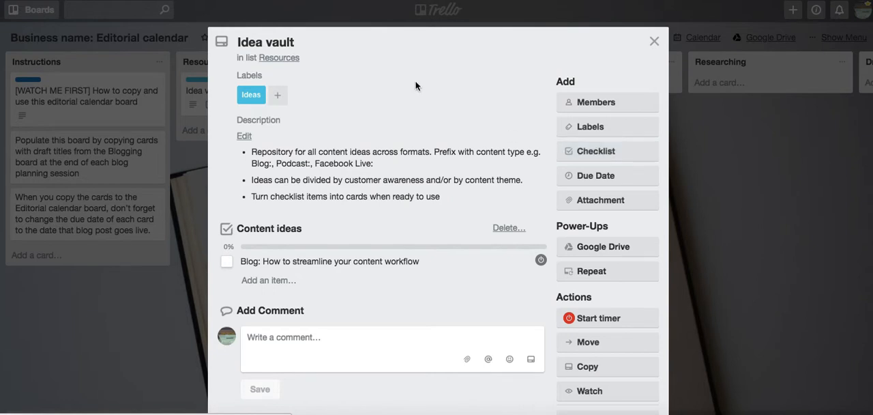
pyautogui.scroll(-2, 416, 84)
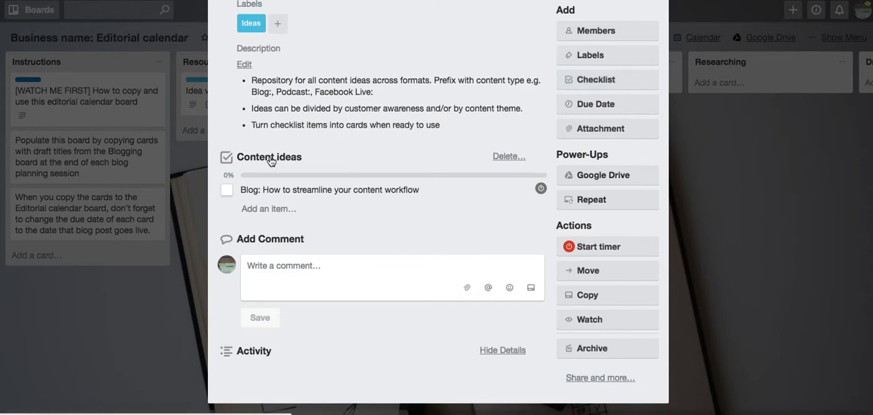
pyautogui.click(276, 210)
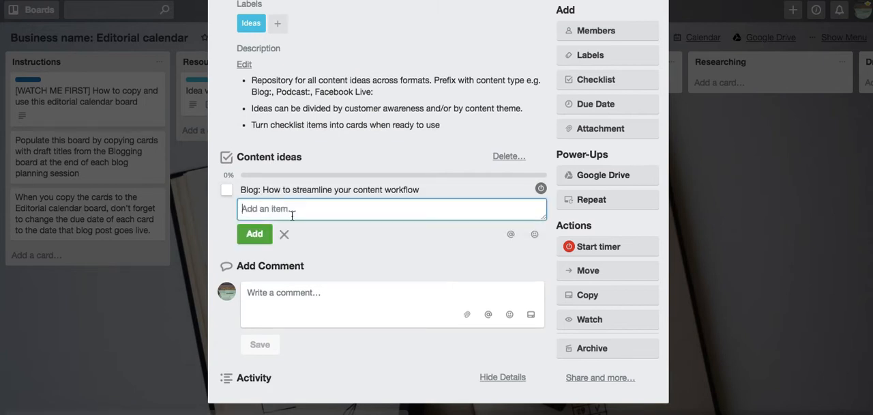
pyautogui.press('super+v')
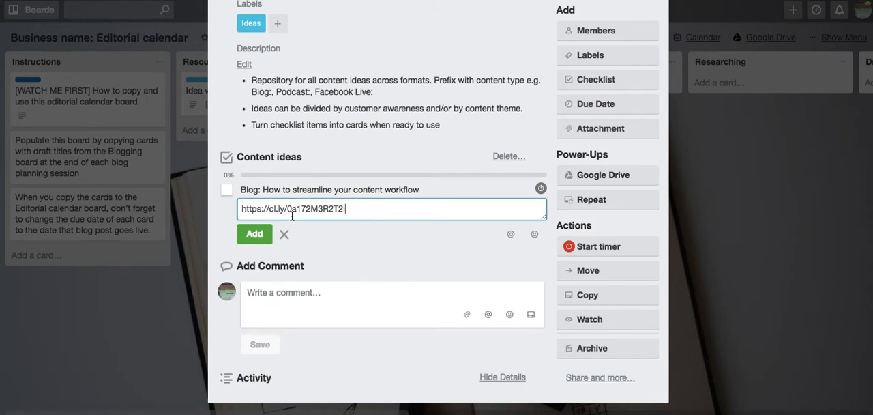
pyautogui.press('super+z')
pyautogui.write('Blog: How to ')
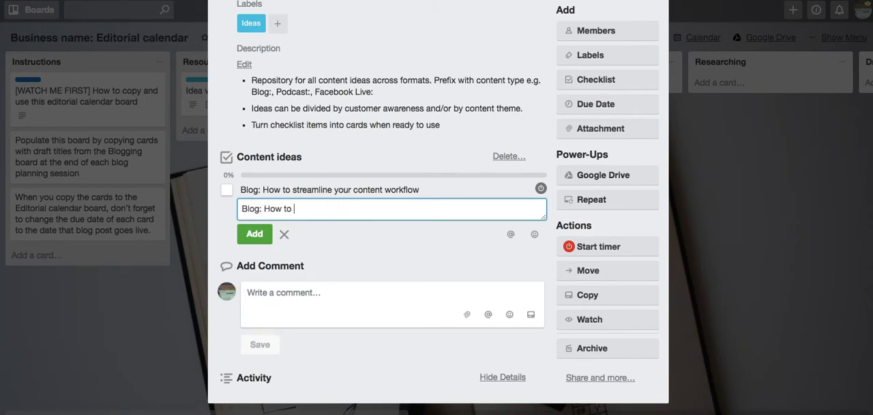
pyautogui.write('use an editorial calendar i')
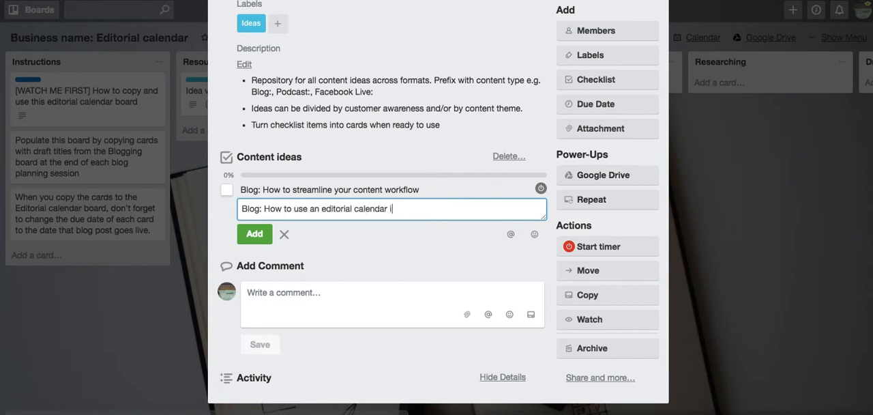
pyautogui.write('n Trello')
pyautogui.tripleClick(330, 207)
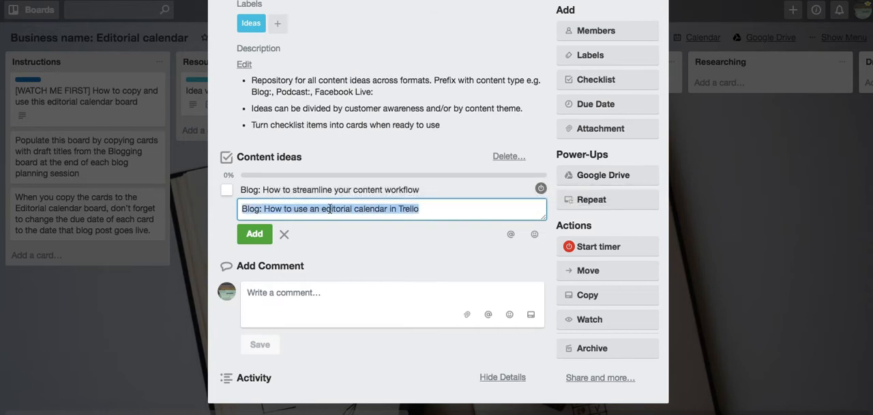
pyautogui.click(254, 232)
pyautogui.click(395, 255)
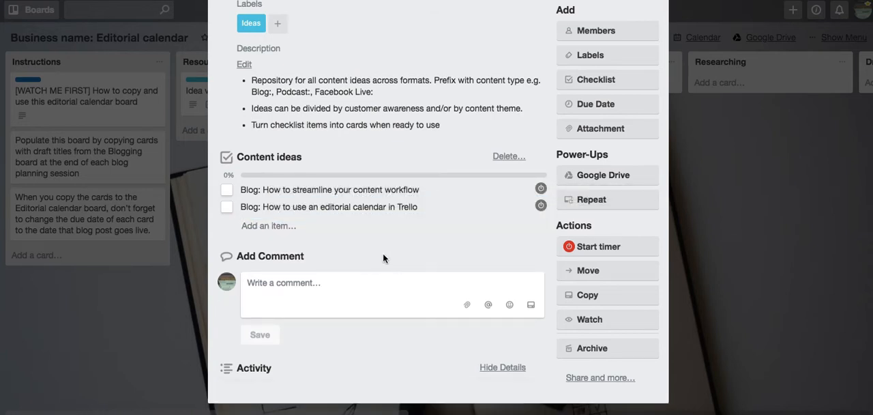
pyautogui.click(784, 263)
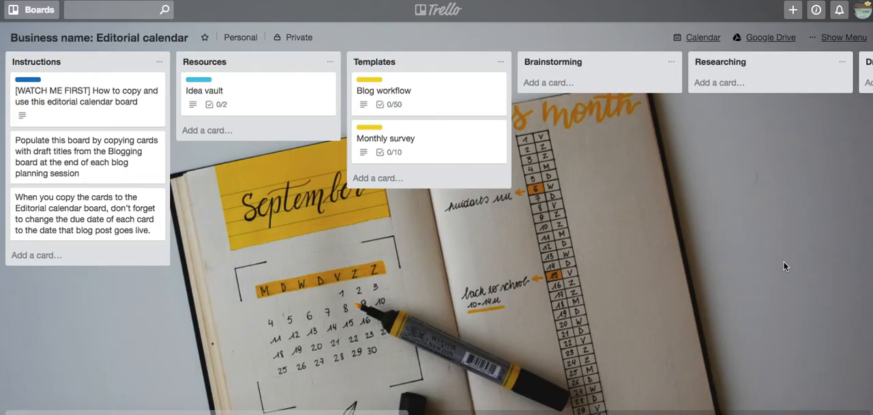
# Create a card in the Resources list titled "Blog: How to use an editorial calendar in Trello".
pyautogui.click(200, 129)
pyautogui.hotkey('ctrl', 'v')
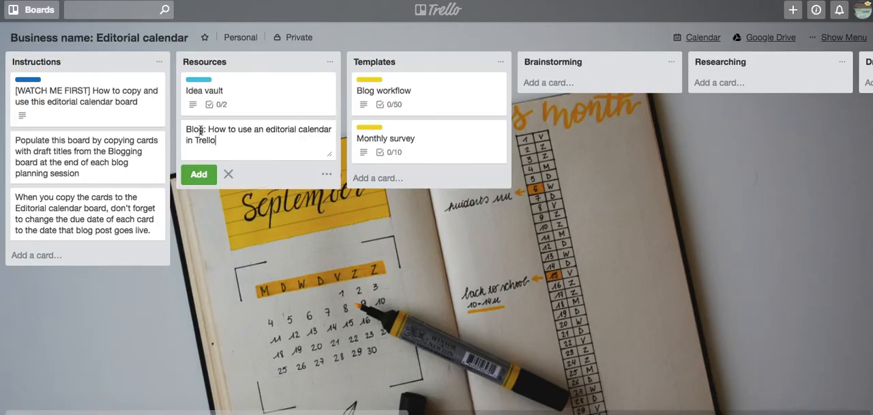
pyautogui.press('Return')
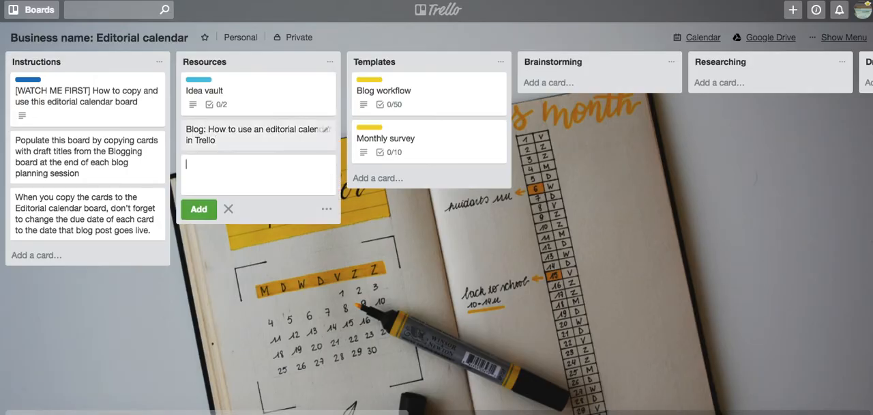
# Give the new blog card in Resources the Ideas label and close the card.
pyautogui.click(268, 145)
pyautogui.click(583, 128)
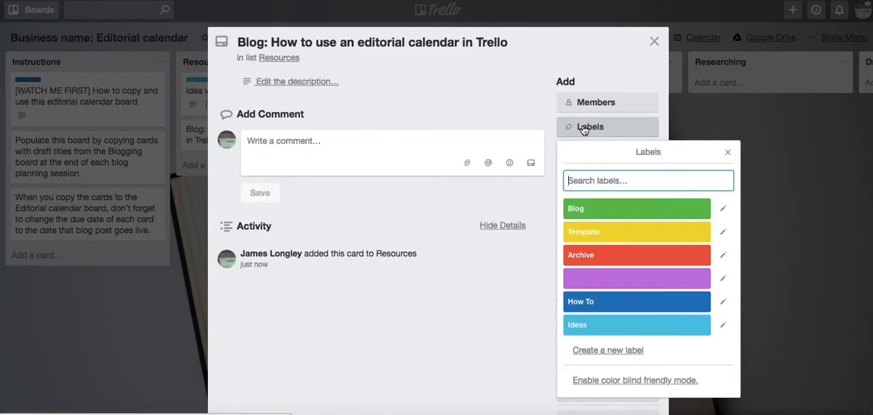
pyautogui.click(579, 325)
pyautogui.click(800, 272)
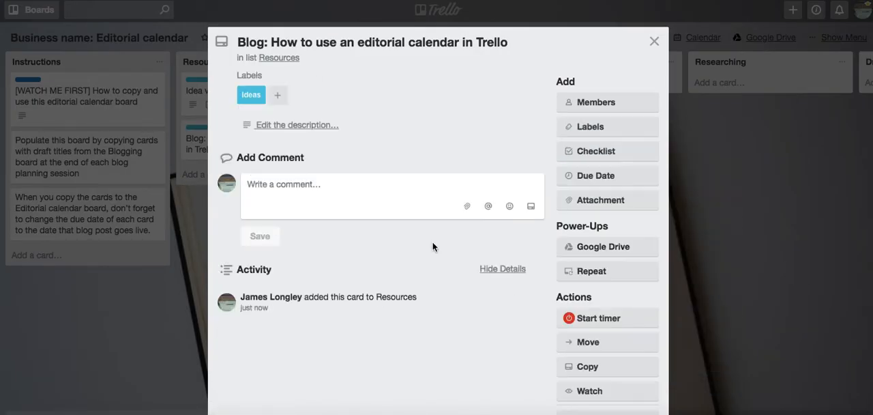
pyautogui.click(743, 255)
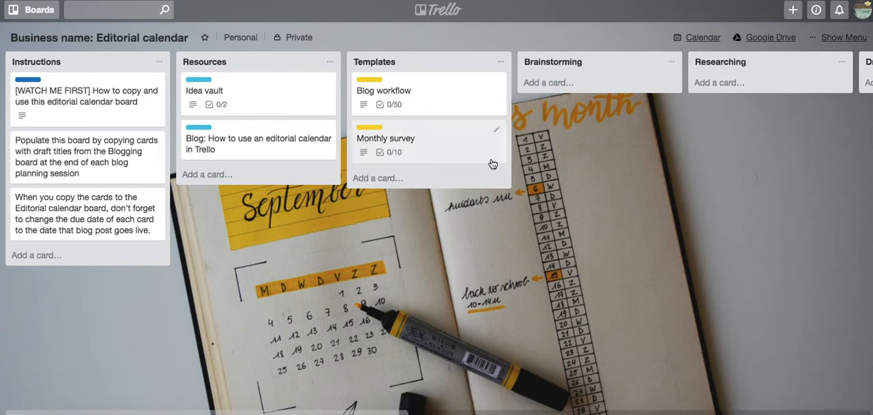
# Open the Blog workflow template card and examine its description fields and Blog process checklist.
pyautogui.click(445, 93)
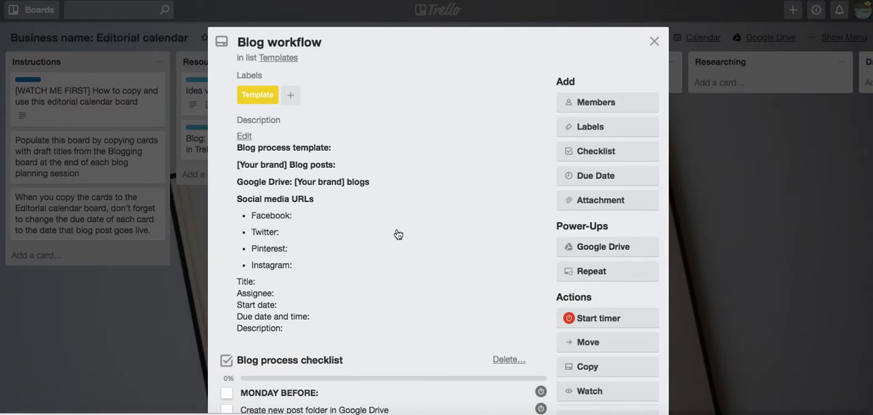
pyautogui.scroll(-4, 398, 236)
pyautogui.scroll(-5, 398, 239)
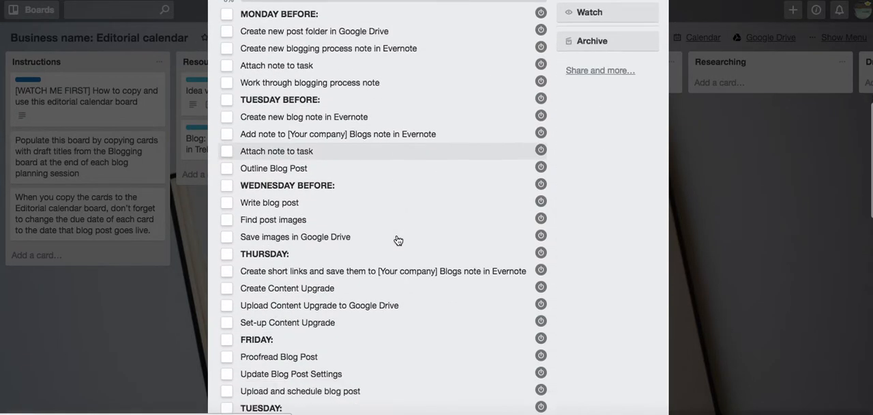
pyautogui.scroll(-1, 398, 240)
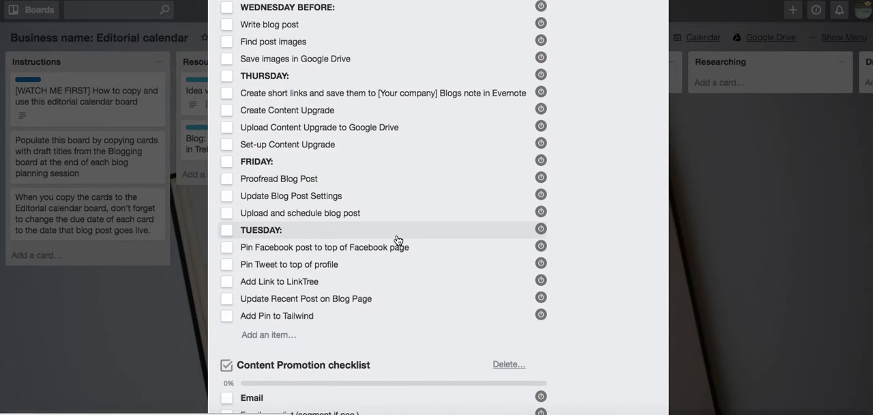
pyautogui.scroll(1, 398, 240)
pyautogui.scroll(2, 398, 240)
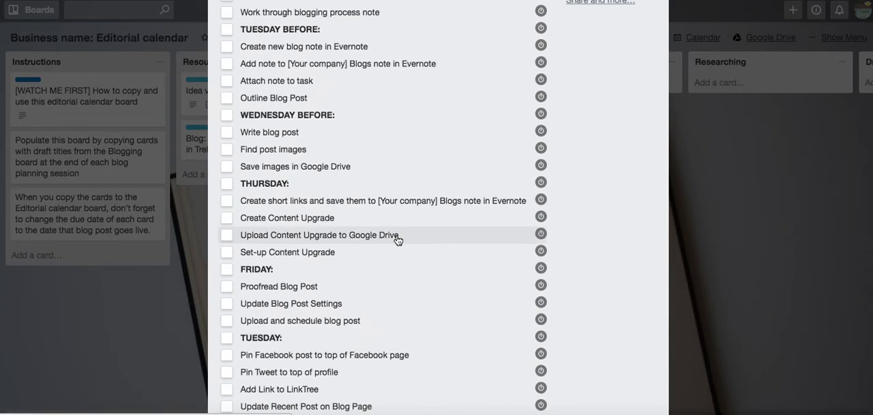
pyautogui.scroll(2, 397, 239)
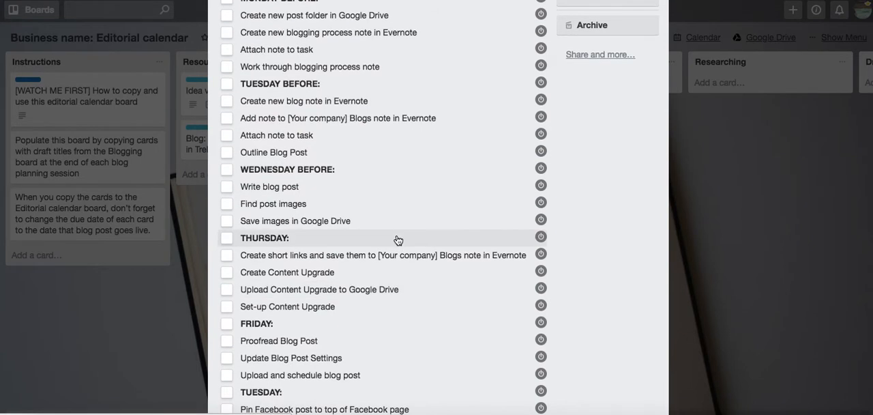
pyautogui.scroll(5, 399, 240)
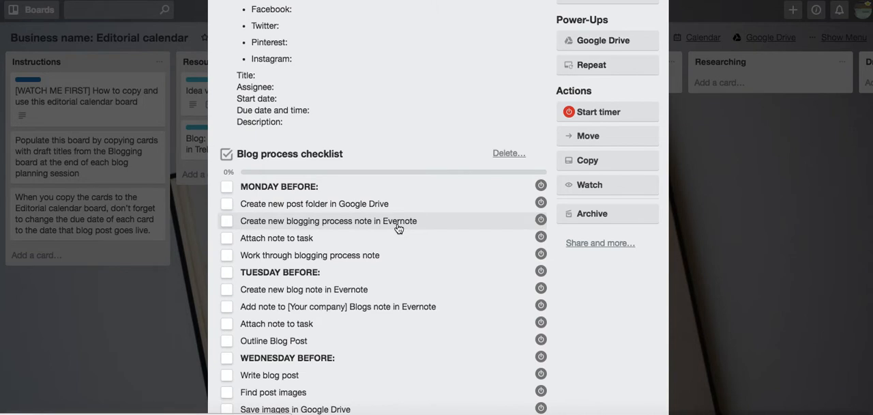
pyautogui.scroll(-2, 399, 227)
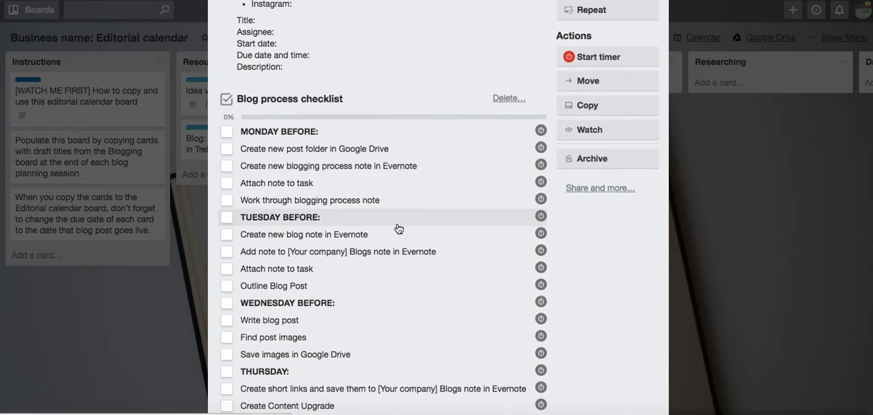
pyautogui.scroll(6, 399, 228)
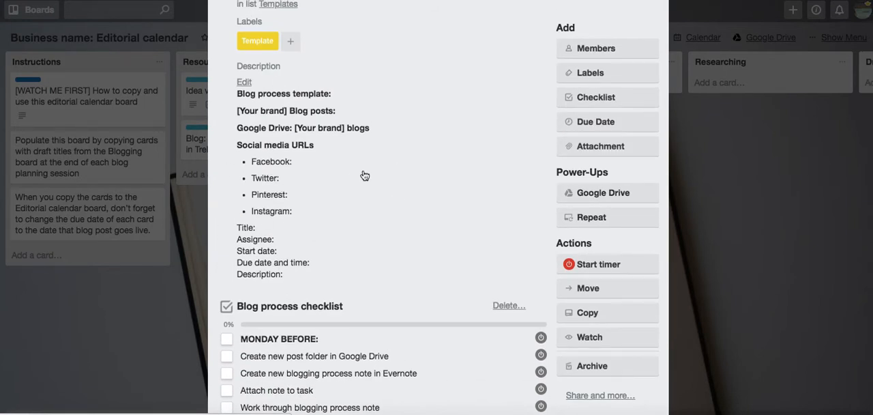
pyautogui.scroll(2, 364, 176)
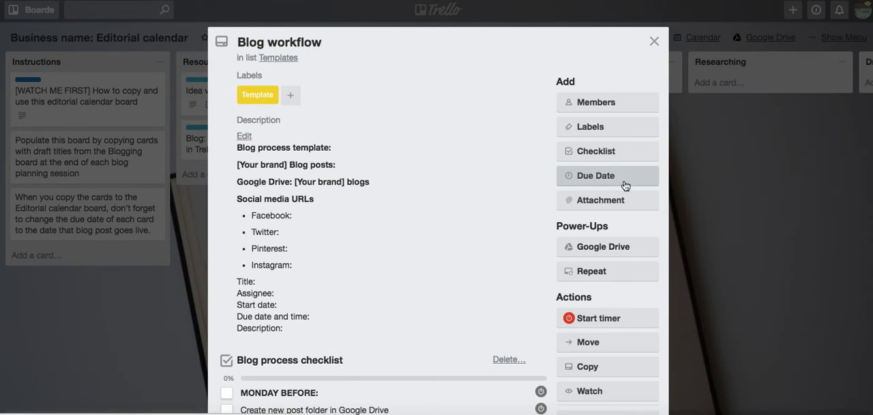
# Copy the Blog workflow card to the Brainstorming list, titled "Blog: How to use an editorial calendar in Trello", keeping checklists and labels, and close the template card.
pyautogui.scroll(-5, 628, 183)
pyautogui.click(590, 194)
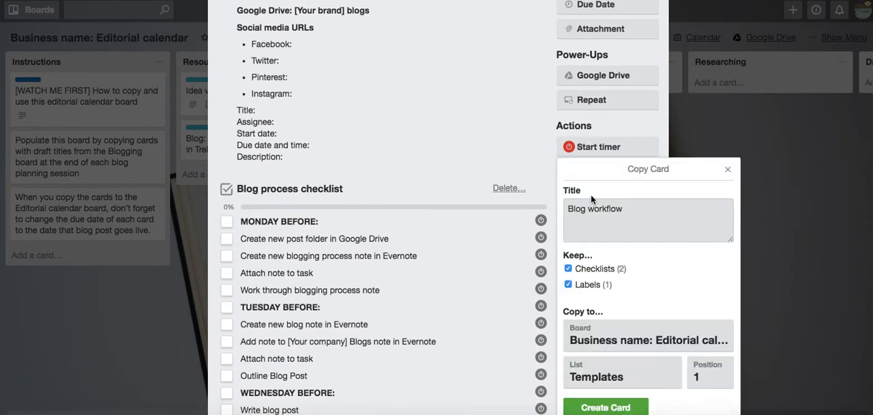
pyautogui.tripleClick(660, 213)
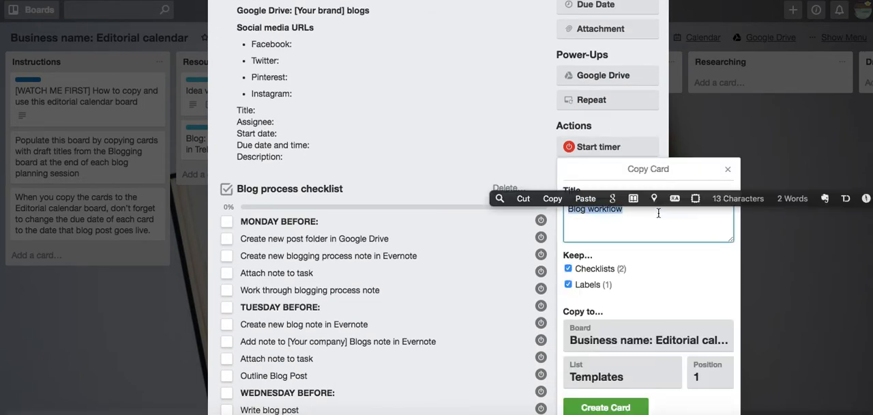
pyautogui.press('super+v')
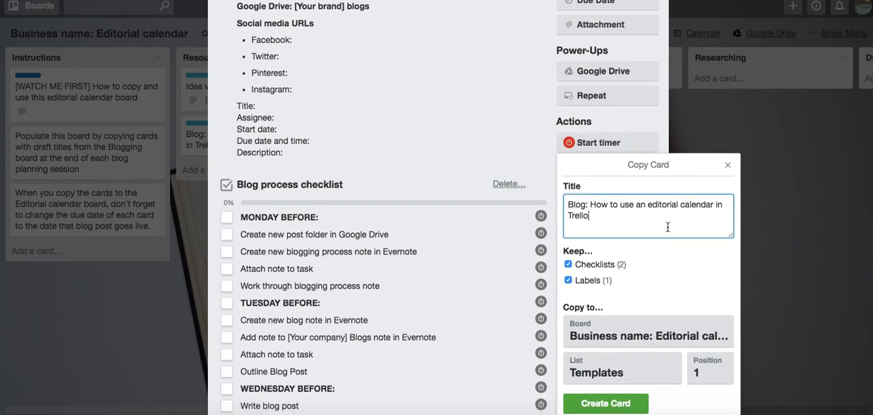
pyautogui.click(585, 375)
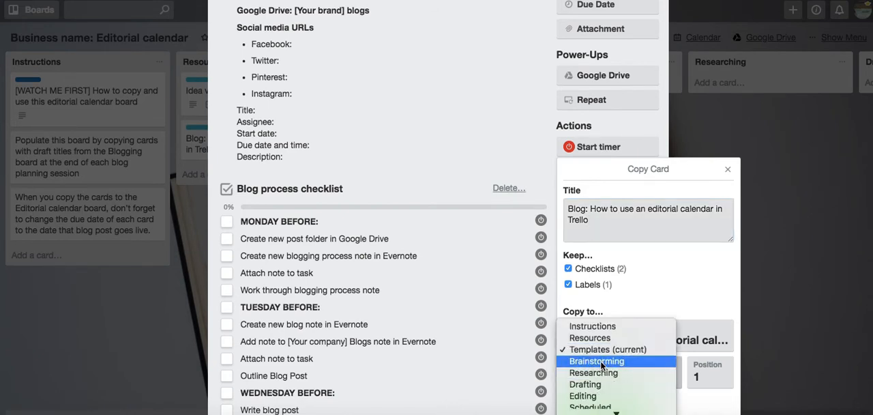
pyautogui.click(602, 366)
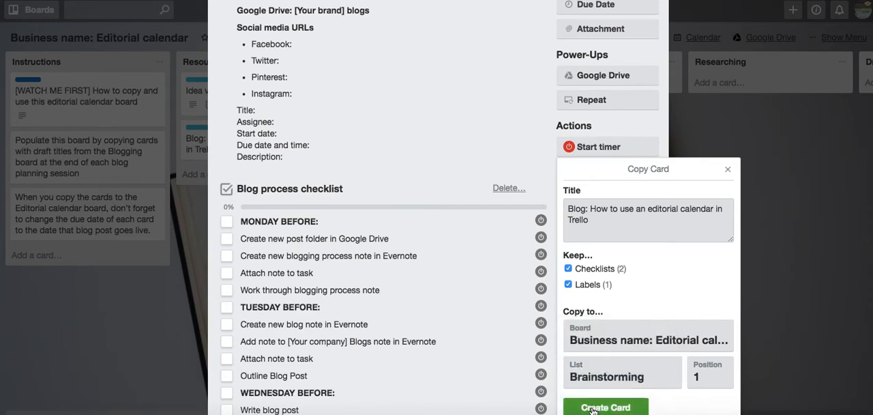
pyautogui.click(592, 408)
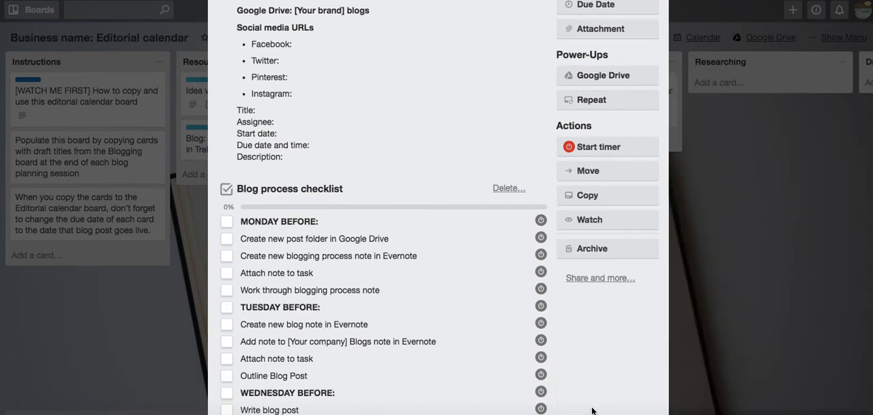
pyautogui.click(720, 258)
# Open the new blog card in Brainstorming, add the Blog label and remove the Template label.
pyautogui.hscroll(3, 404, 267)
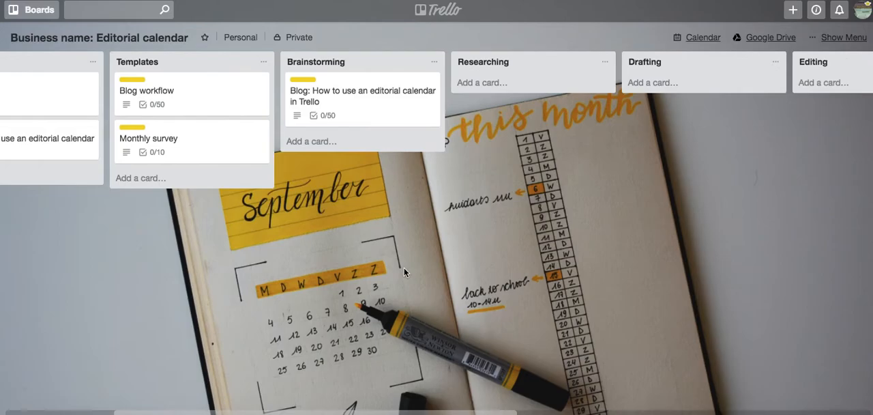
pyautogui.click(366, 106)
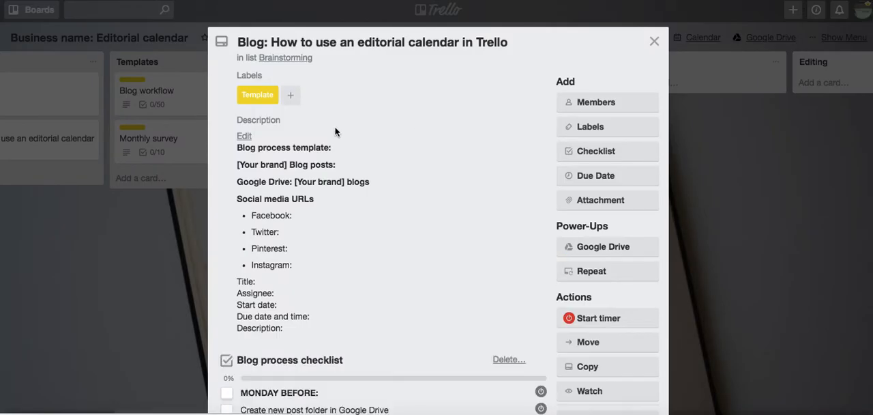
pyautogui.click(624, 126)
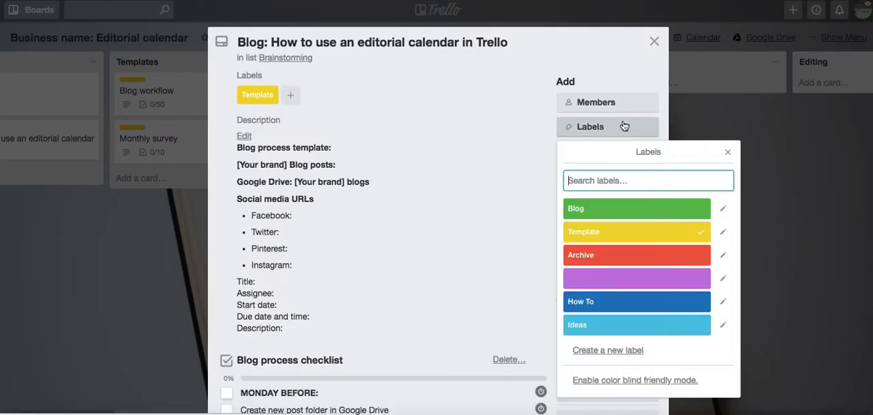
pyautogui.click(613, 213)
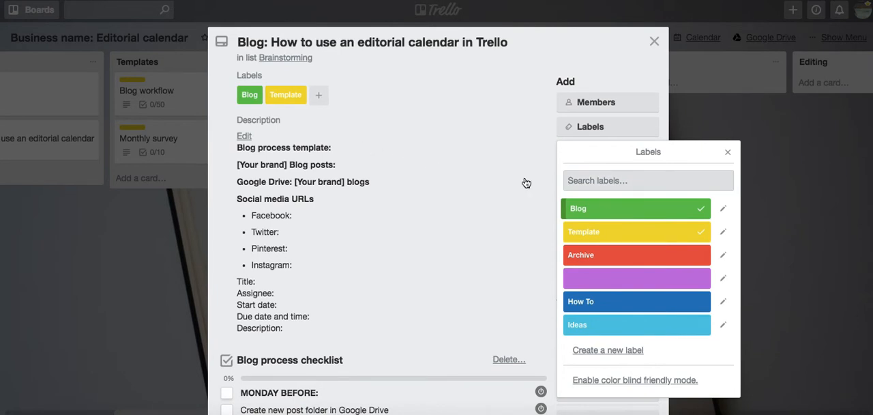
pyautogui.click(594, 230)
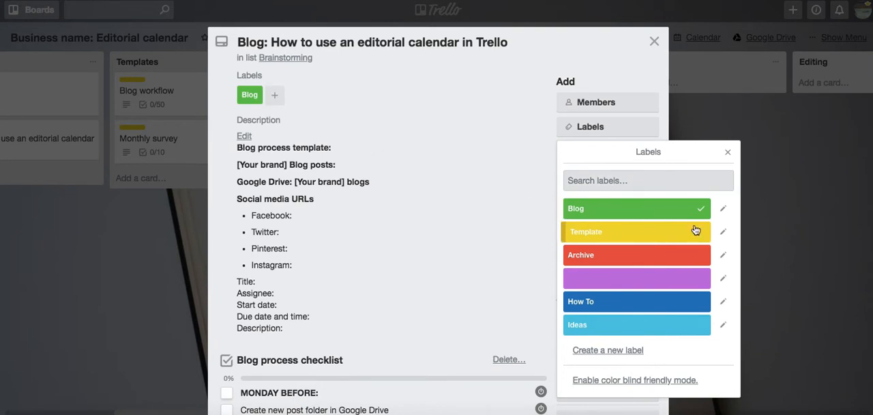
# Delete the "Blog process template:" line from the blog card's description and save it.
pyautogui.click(502, 237)
pyautogui.hotkey('ctrl', 'a')
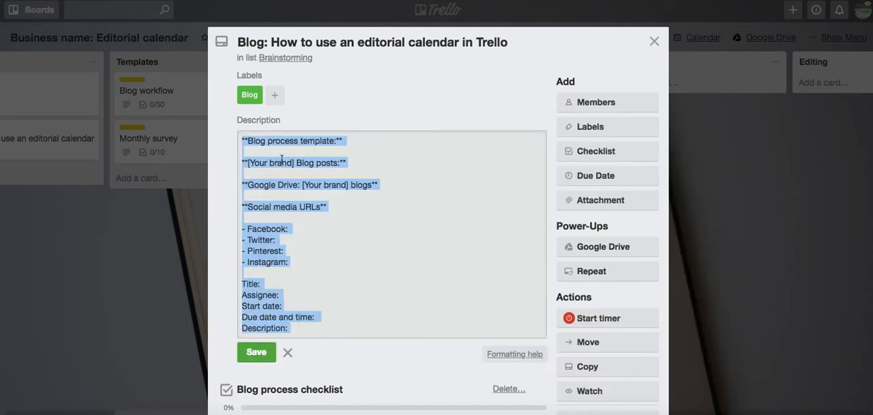
pyautogui.click(428, 227)
pyautogui.moveTo(345, 145); pyautogui.dragTo(235, 136)
pyautogui.press('BackSpace')
pyautogui.press('BackSpace')
pyautogui.press('BackSpace')
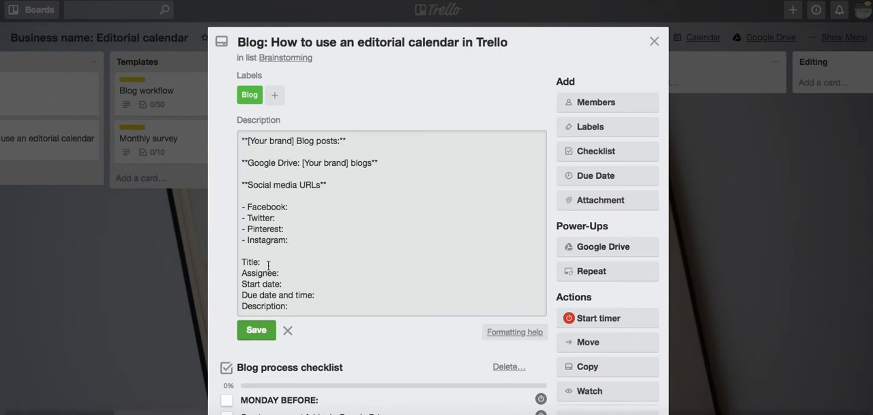
pyautogui.click(262, 332)
# Look through the Blog process checklist, close the card and move it from Brainstorming to the Drafting list.
pyautogui.scroll(-3, 425, 271)
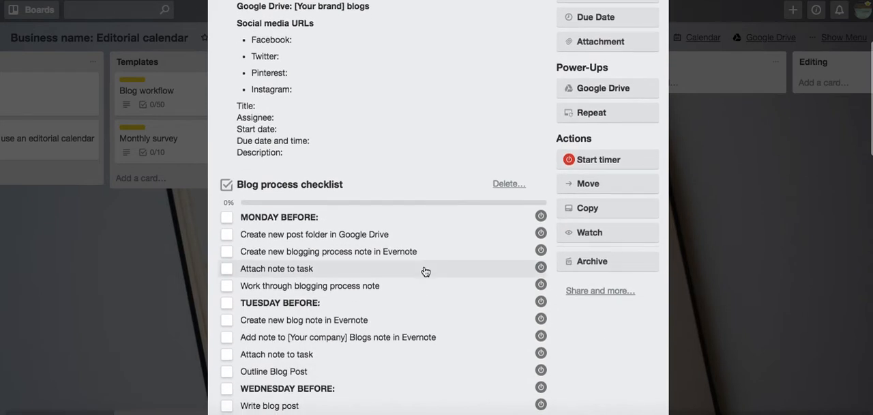
pyautogui.scroll(-2, 425, 271)
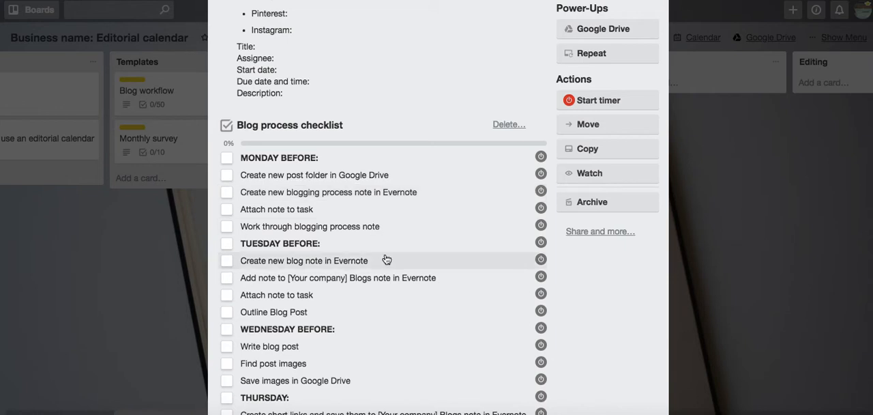
pyautogui.scroll(-5, 386, 259)
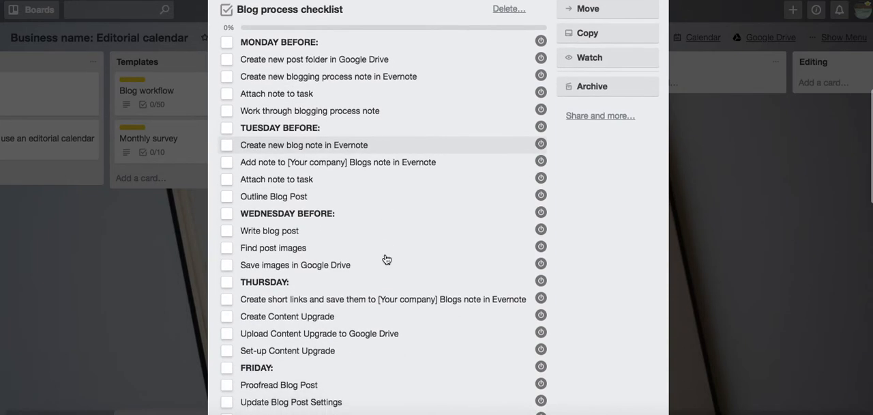
pyautogui.click(779, 247)
pyautogui.moveTo(192, 105); pyautogui.dragTo(526, 105)
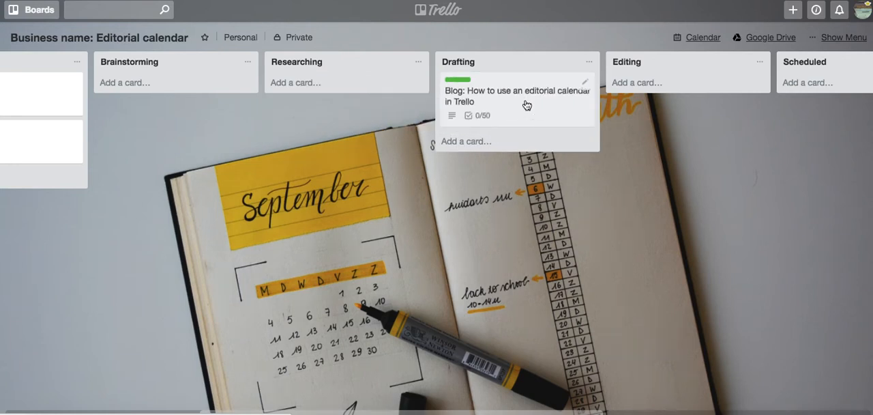
# Assign the board owner as a member of the blog card in Drafting and close the card.
pyautogui.click(526, 105)
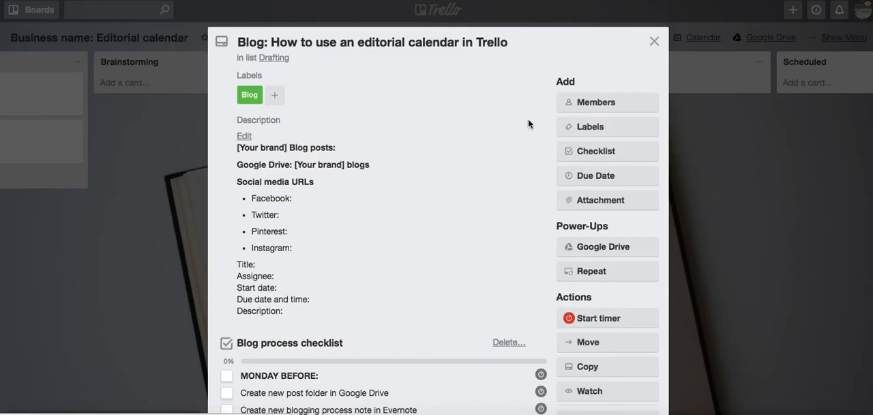
pyautogui.click(599, 106)
pyautogui.click(573, 188)
pyautogui.click(373, 123)
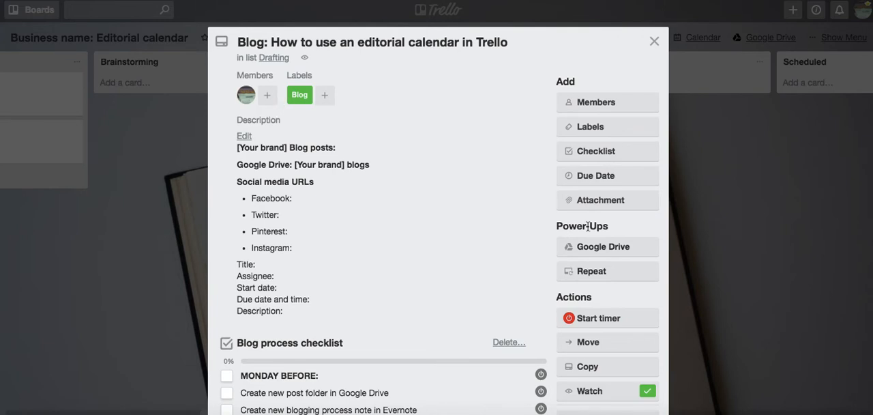
pyautogui.click(724, 219)
# Move the blog card from the Drafting list to the Promoting list.
pyautogui.moveTo(724, 220); pyautogui.dragTo(514, 255)
pyautogui.hscroll(3, 513, 255)
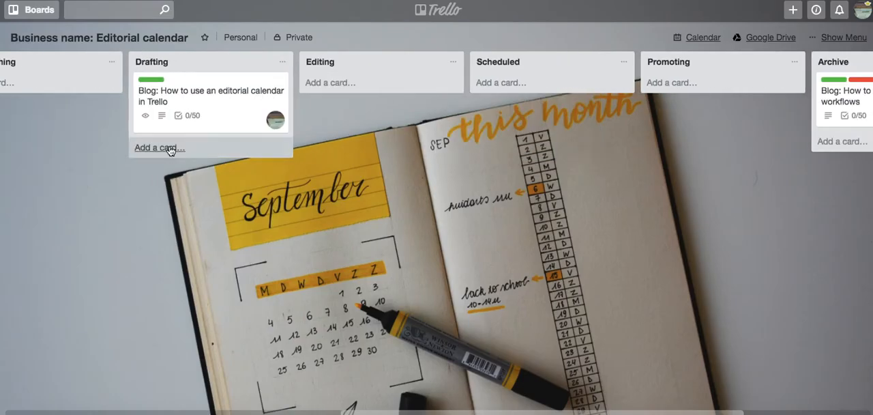
pyautogui.moveTo(203, 98); pyautogui.dragTo(669, 100)
pyautogui.hscroll(1, 596, 230)
pyautogui.hscroll(5, 596, 225)
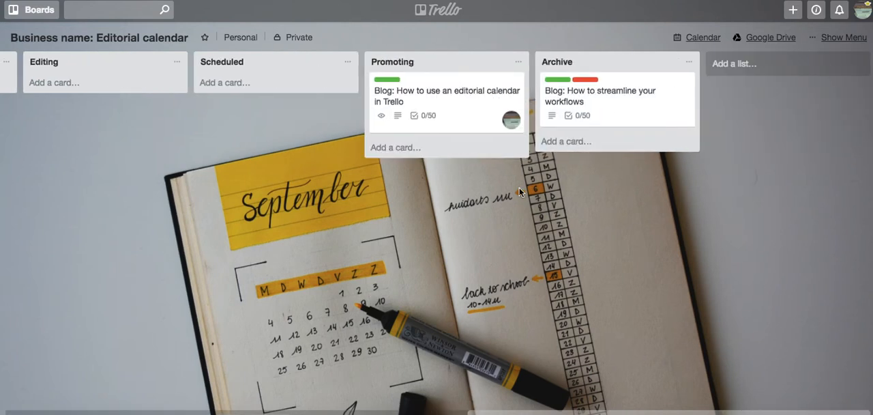
# Open the blog card in Promoting, examine its Content Promotion checklist and close the card.
pyautogui.click(444, 99)
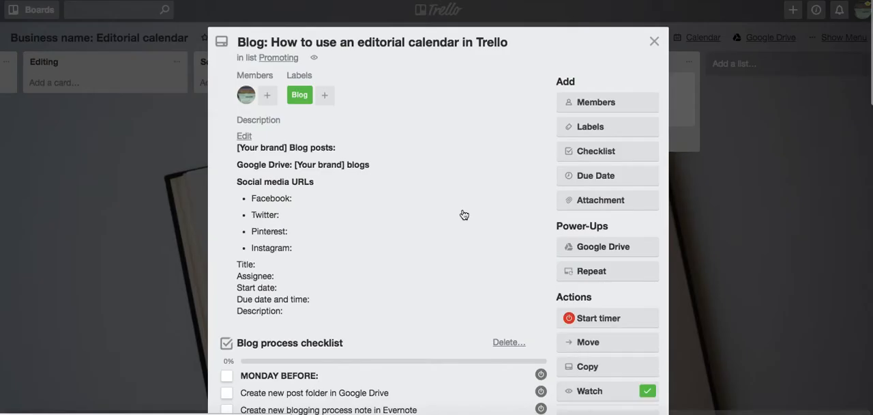
pyautogui.scroll(-12, 462, 214)
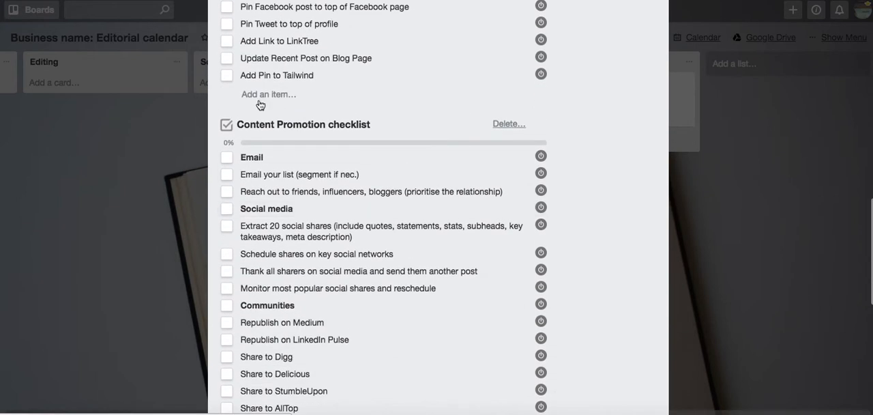
pyautogui.scroll(-1, 355, 176)
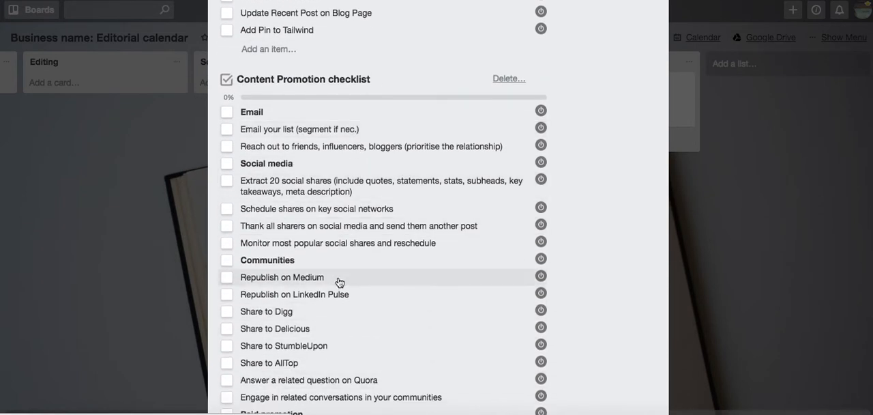
pyautogui.scroll(-2, 340, 281)
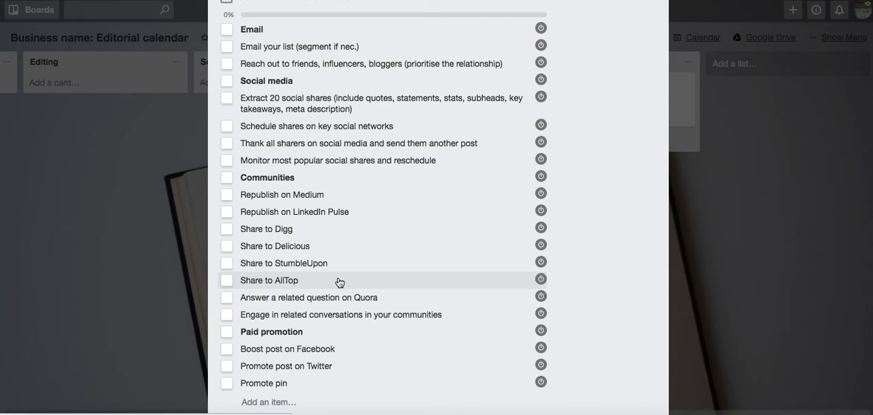
pyautogui.click(740, 323)
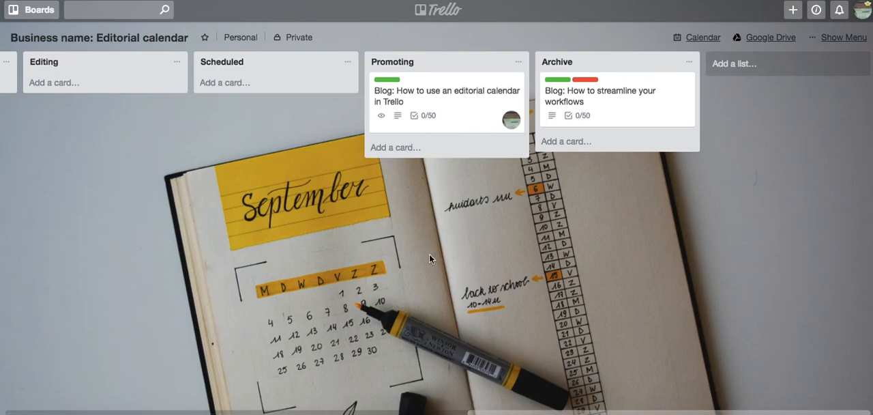
# Move the blog card from Promoting to the Archive list, add the Archive label and close the card.
pyautogui.click(429, 87)
pyautogui.moveTo(429, 87); pyautogui.dragTo(590, 89)
pyautogui.click(609, 142)
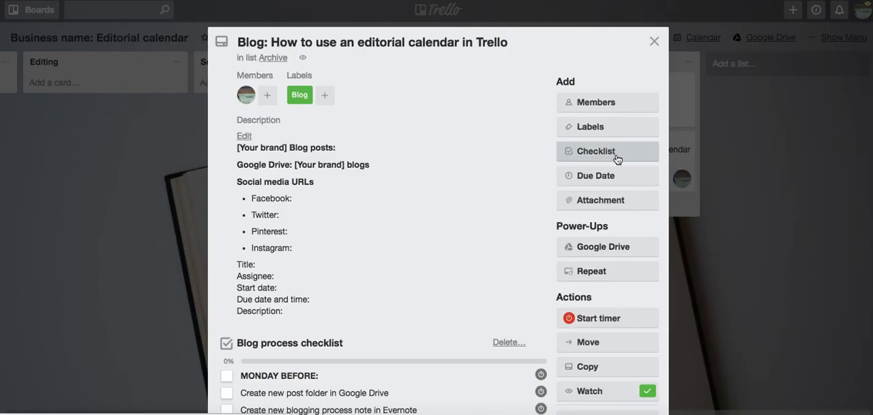
pyautogui.click(597, 128)
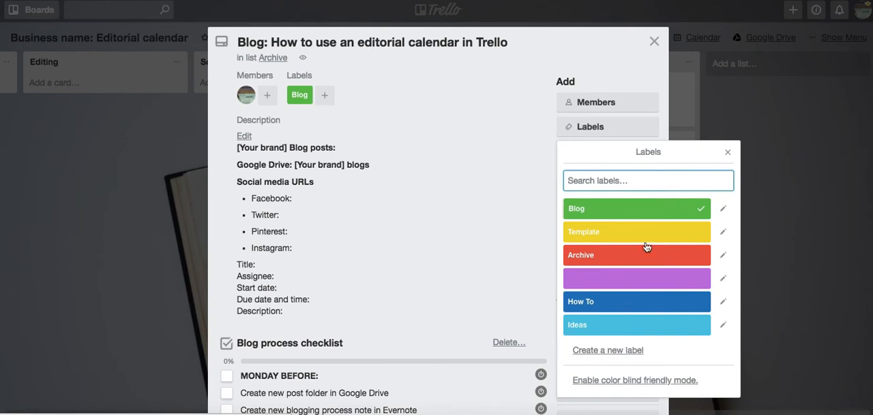
pyautogui.click(608, 254)
pyautogui.press('Escape')
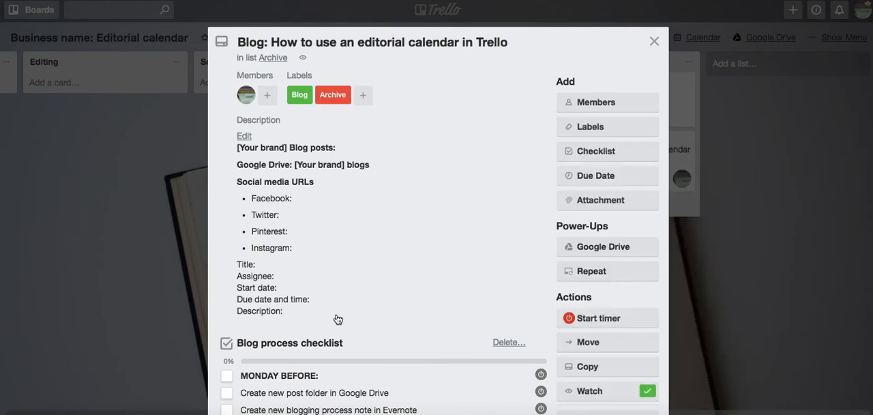
pyautogui.click(120, 306)
# Look over the board's workflow lists from Templates through to Archive.
pyautogui.hscroll(-10, 375, 278)
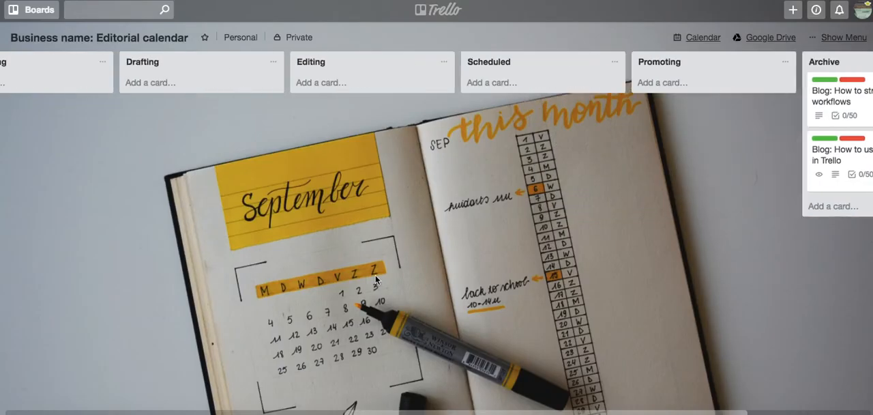
pyautogui.hscroll(-3, 376, 278)
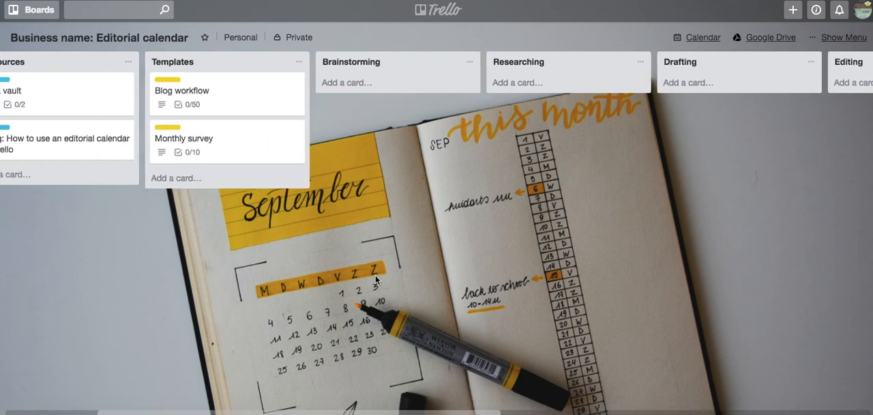
pyautogui.hscroll(2, 354, 289)
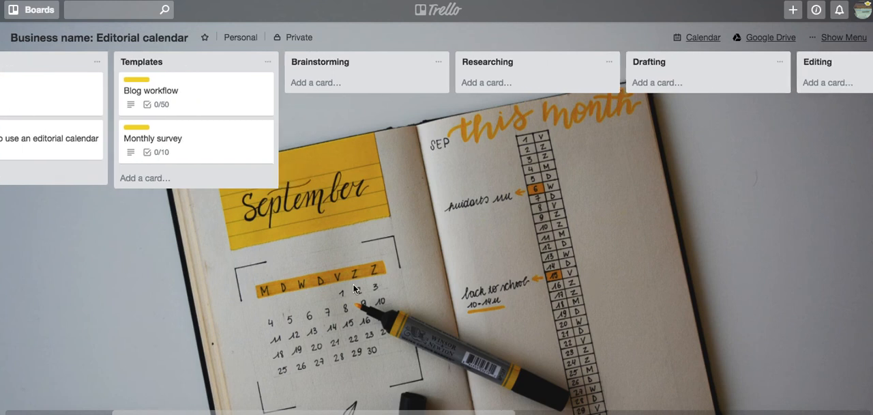
pyautogui.hscroll(4, 354, 289)
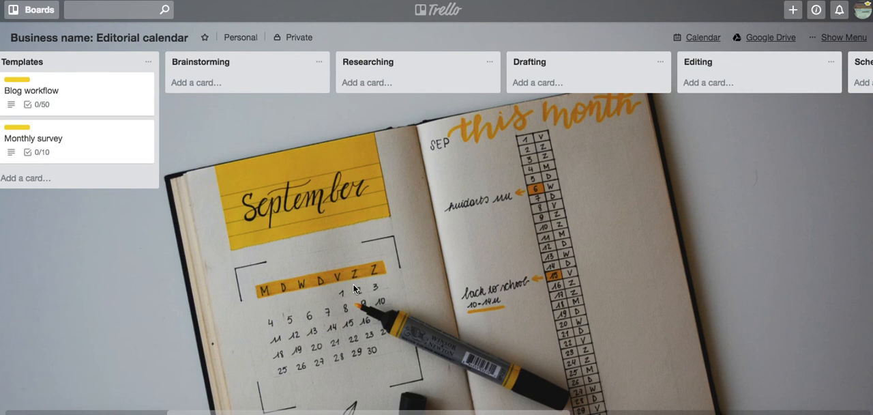
pyautogui.hscroll(12, 354, 289)
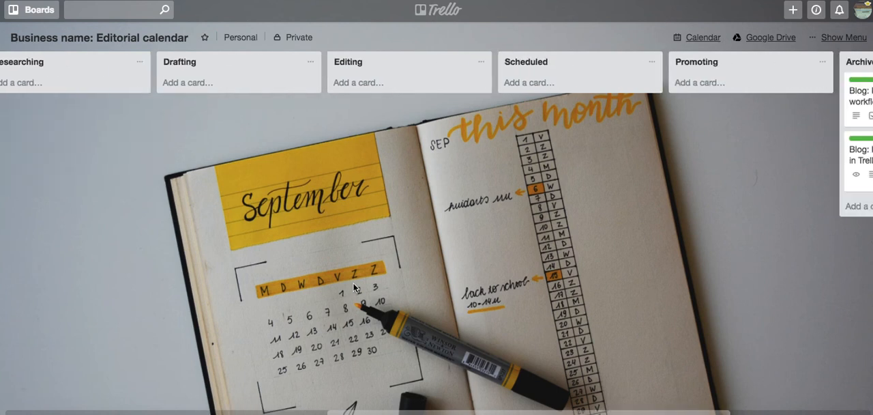
pyautogui.hscroll(8, 355, 288)
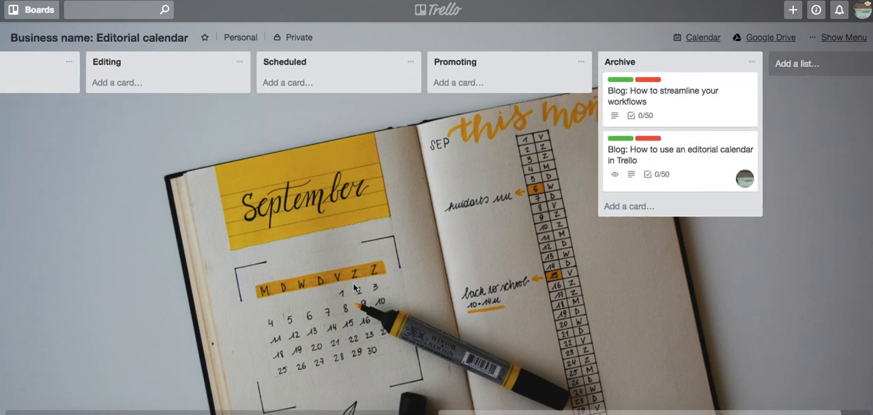